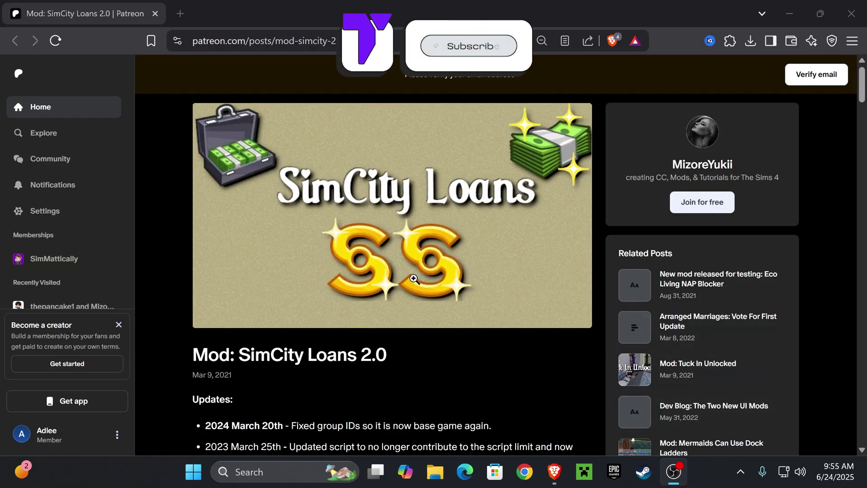
Dismiss the become-a-creator card and scroll the post to its SimCity Loans zip attachment.
left_click(185, 281)
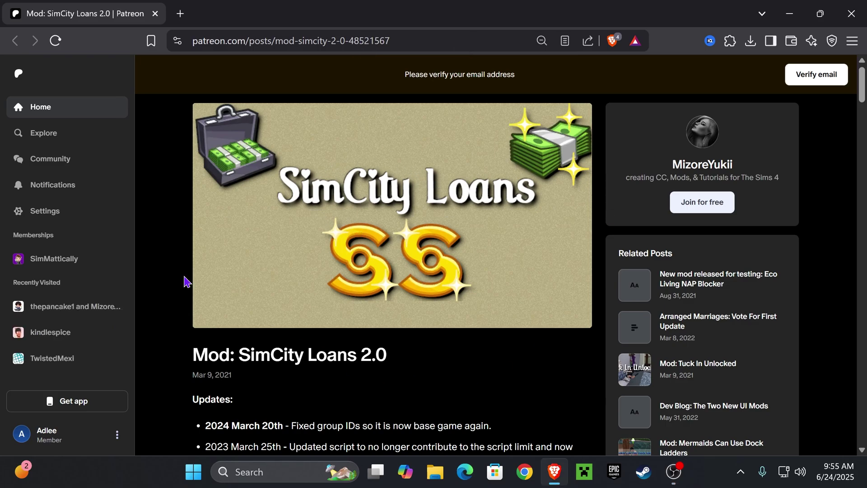
scroll(399, 278, "down", 15)
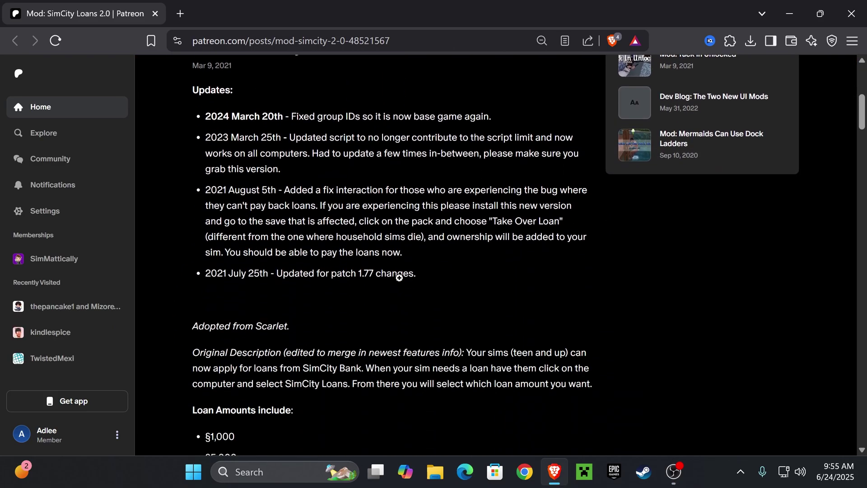
scroll(399, 278, "down", 20)
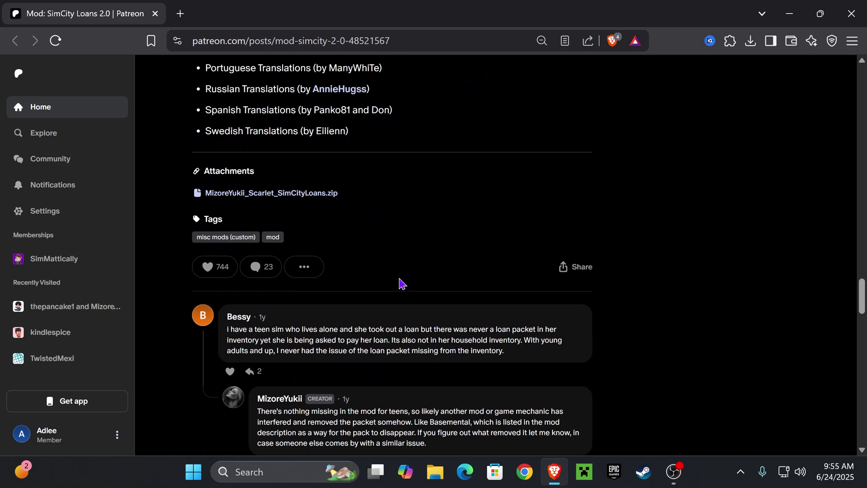
scroll(399, 247, "up", 3)
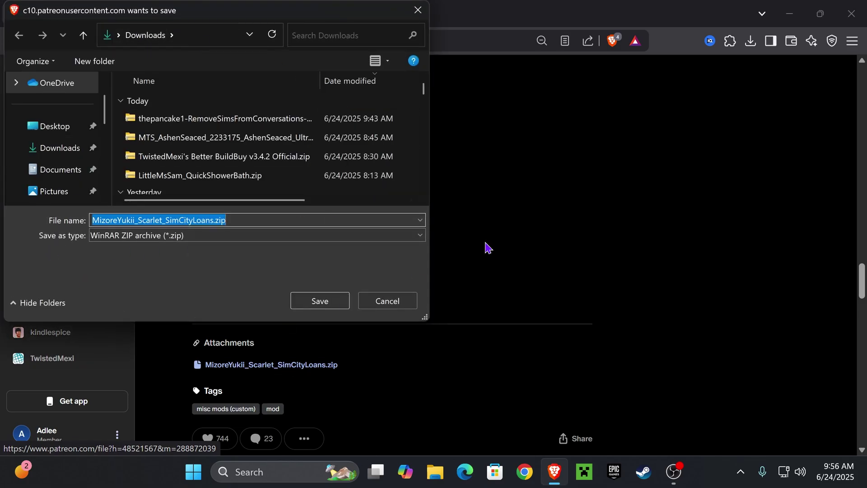
Save MizoreYukii_Scarlet_SimCityLoans.zip to Downloads and drag a copy onto the desktop.
left_click(319, 301)
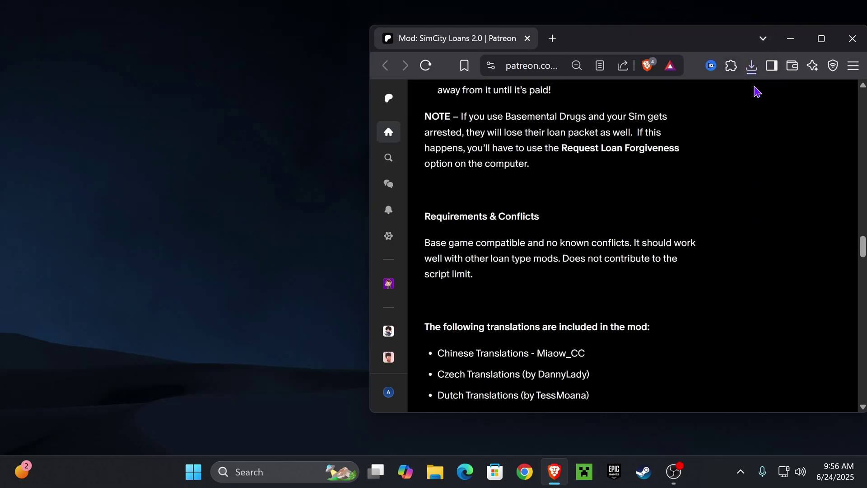
left_click(751, 66)
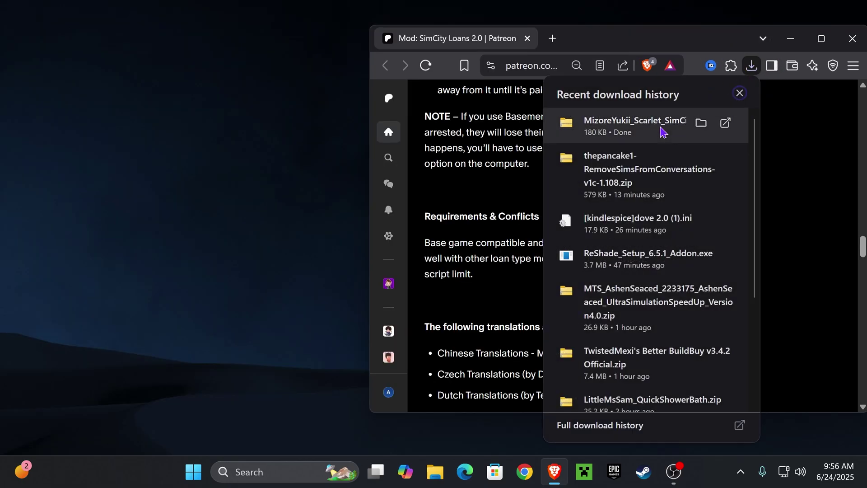
left_click_drag(663, 128, 319, 133)
left_click_drag(251, 223, 245, 231)
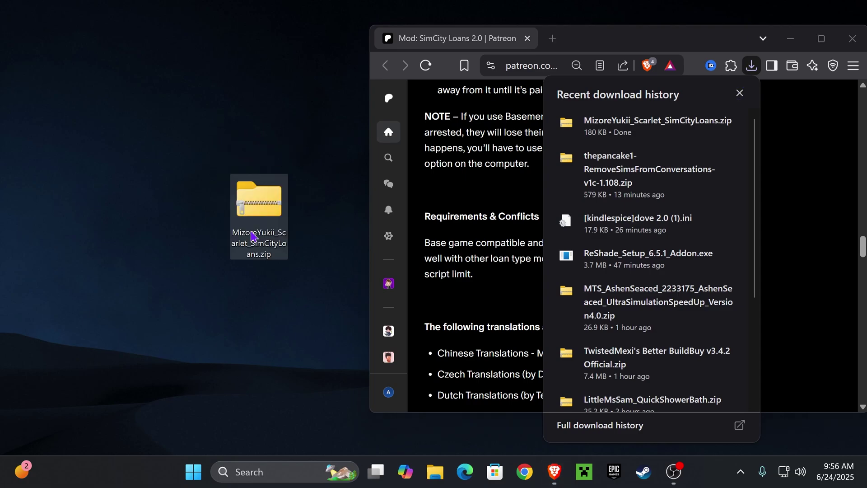
Browse in File Explorer to Documents > Electronic Arts > The Sims 4.
key("super+e")
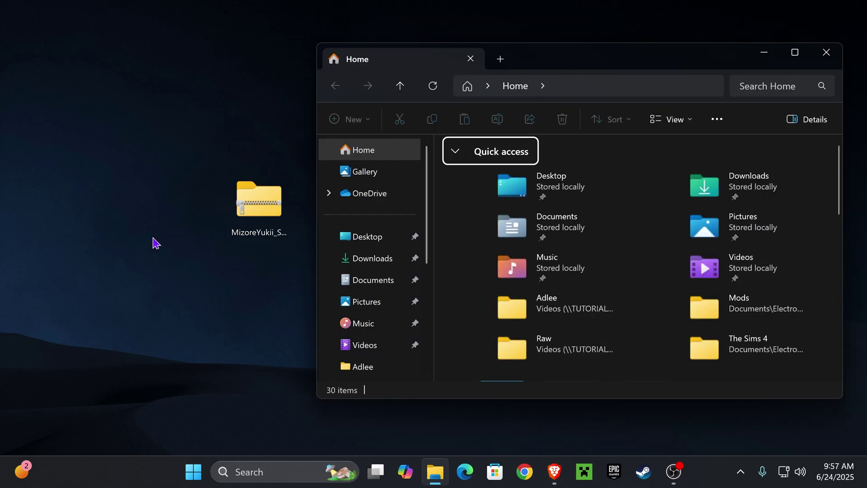
left_click(382, 280)
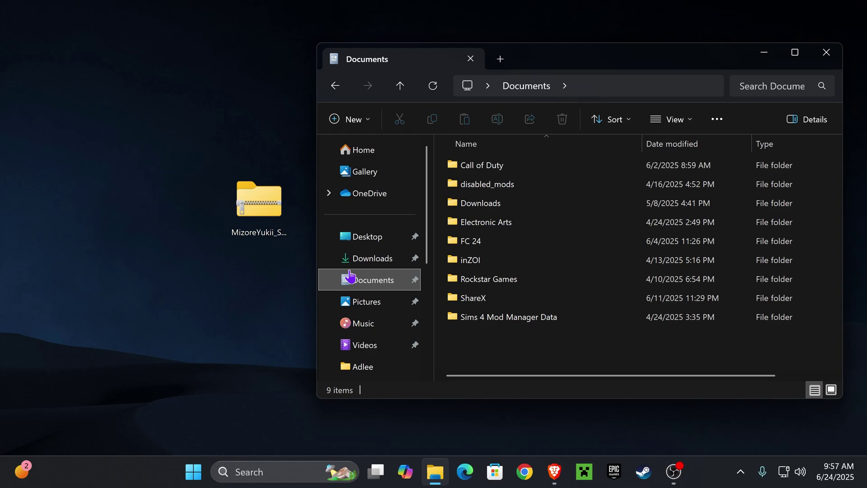
double_click(499, 223)
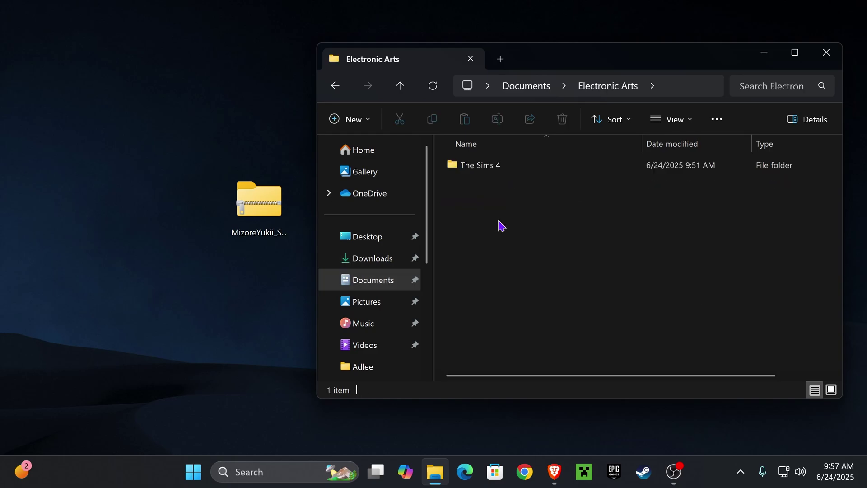
double_click(481, 167)
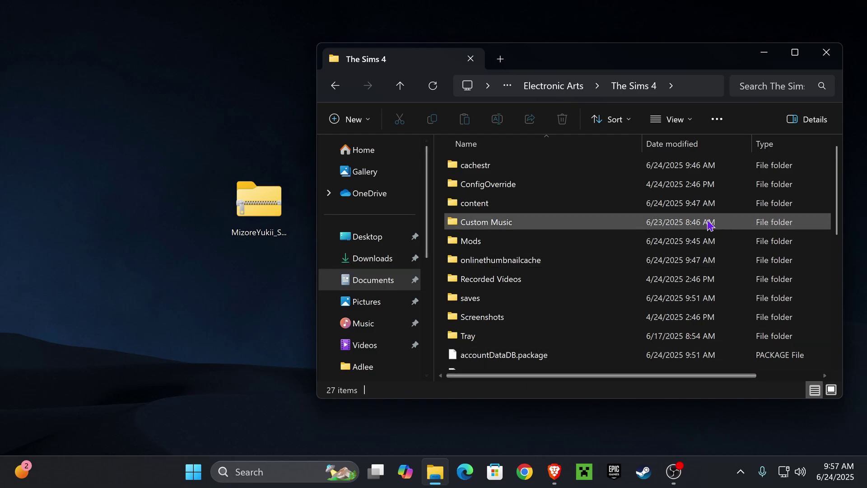
Create a new folder named Mods in The Sims 4 and open it.
right_click(613, 306)
mouse_move(660, 208)
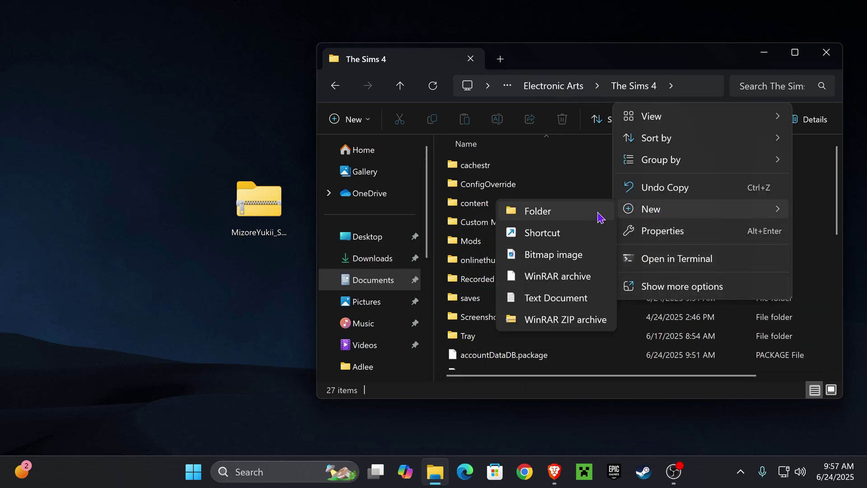
left_click(587, 216)
type("Mods")
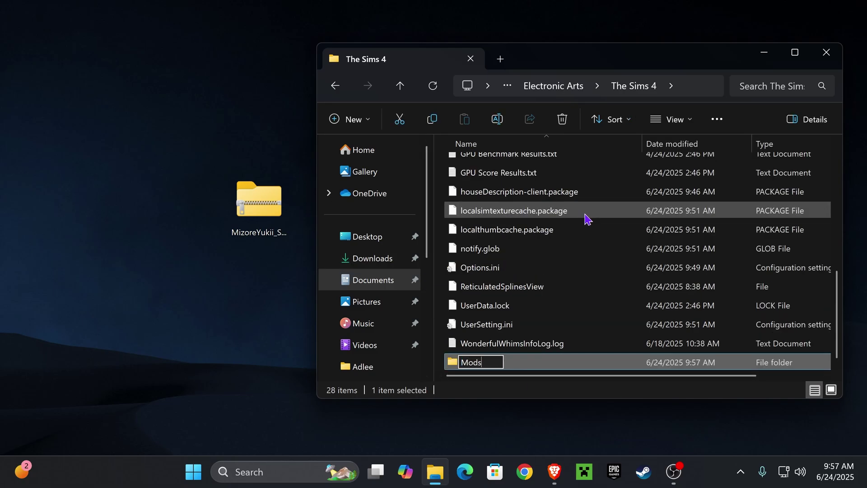
key("Return")
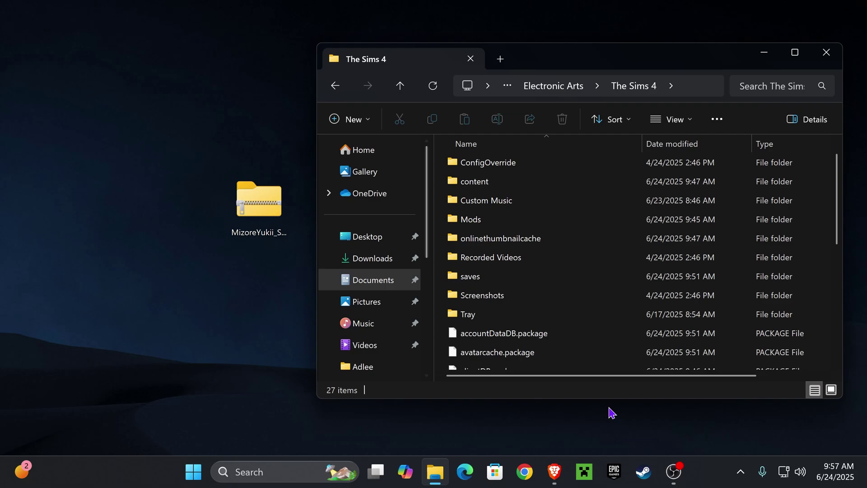
double_click(571, 225)
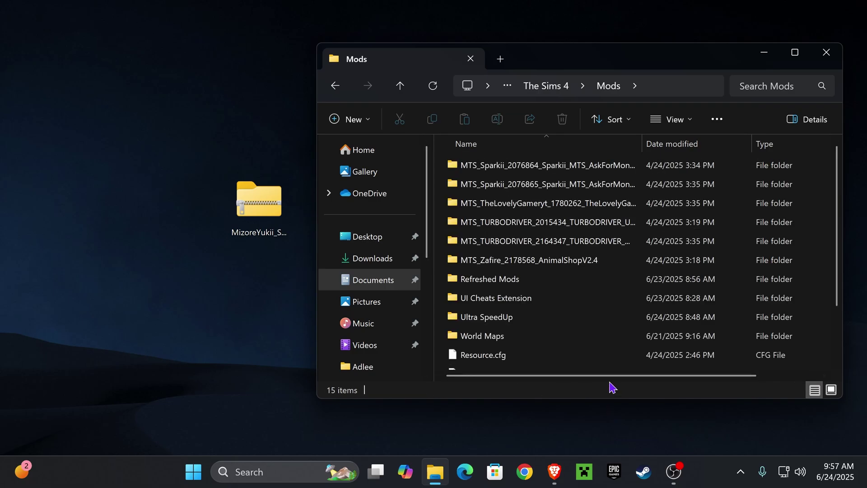
Add a new 'SimCity Loans' folder inside Mods and open the empty folder.
right_click(669, 293)
mouse_move(714, 202)
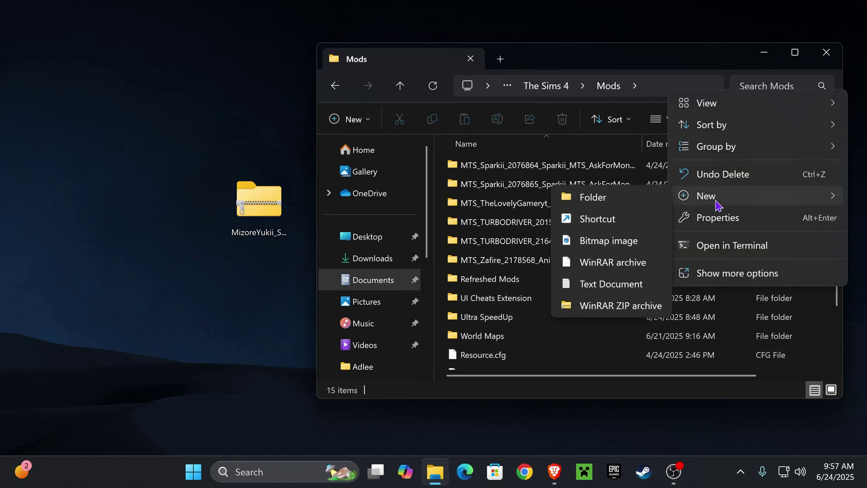
left_click(629, 206)
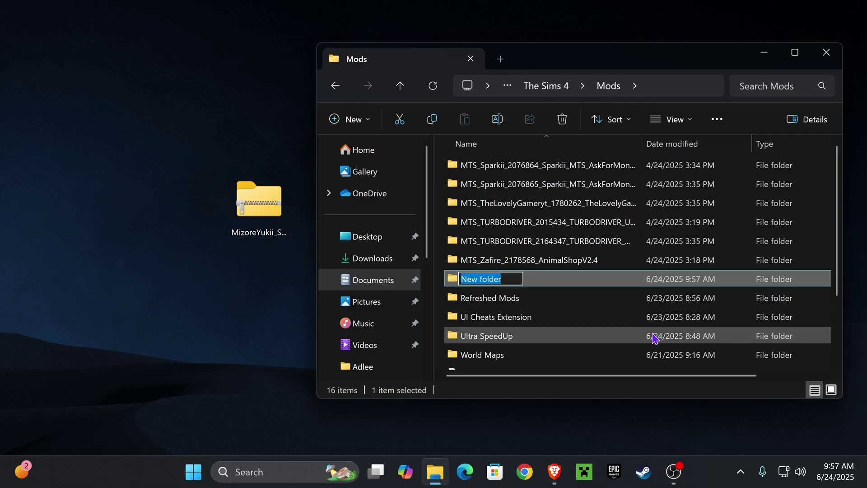
type("Sim")
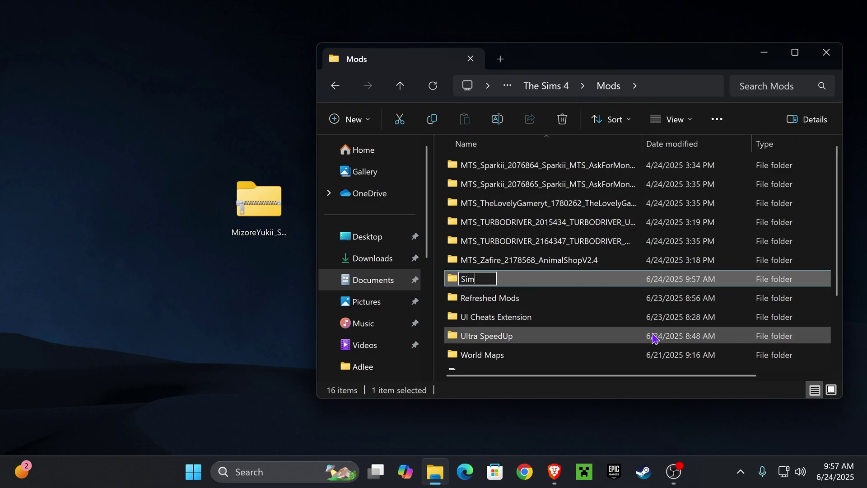
type("City Loads")
key("Return")
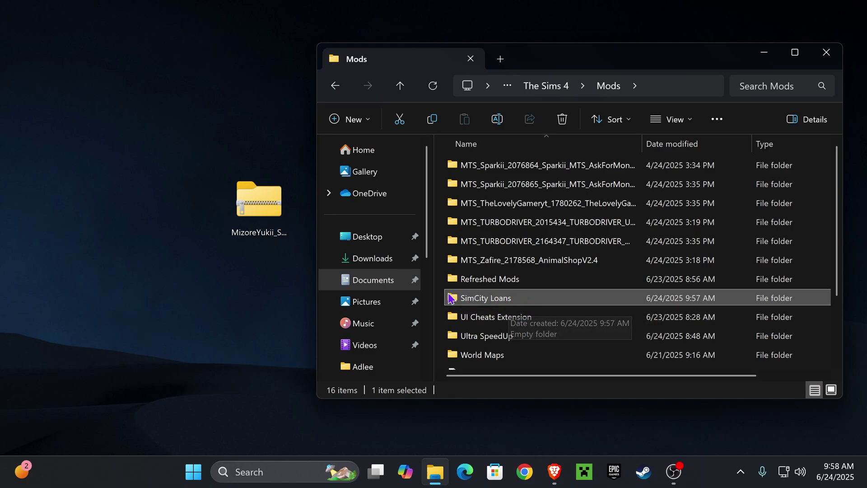
double_click(527, 301)
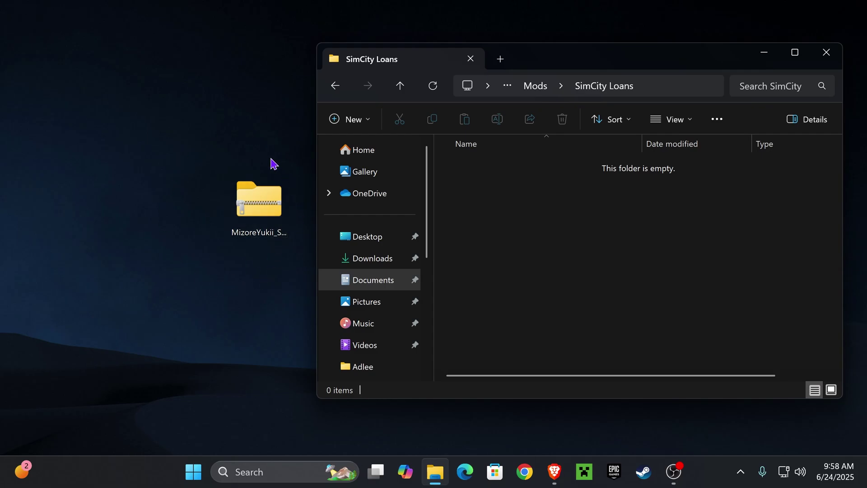
Start Extract All on the desktop zip and browse the destination to The Sims 4 Mods folder.
right_click(269, 203)
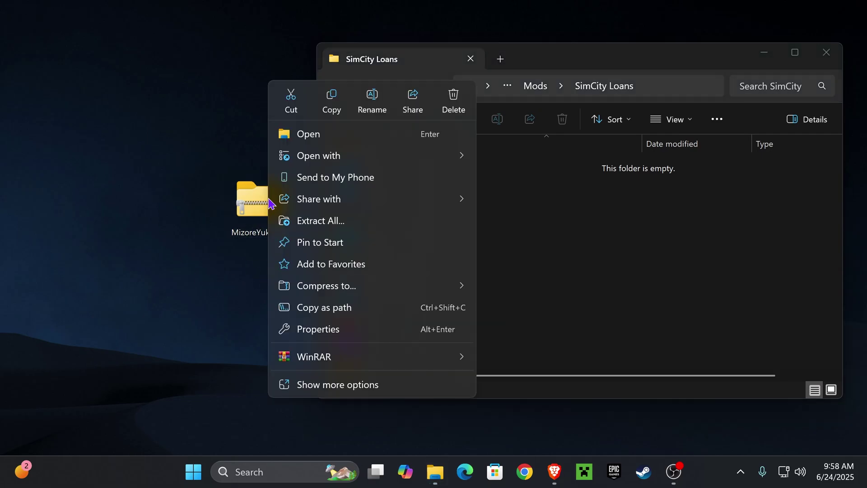
left_click(305, 222)
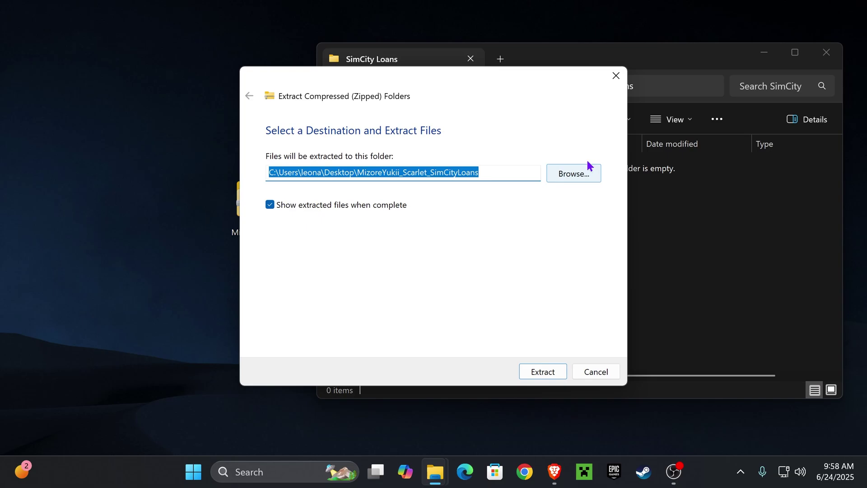
left_click(586, 171)
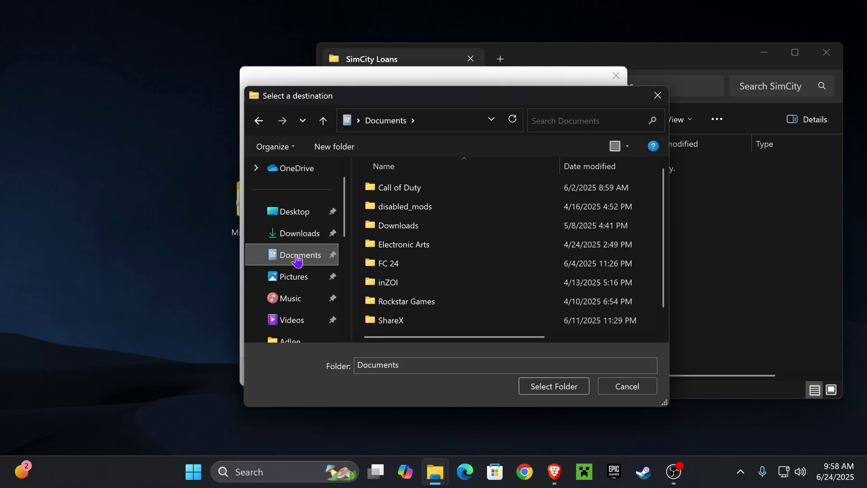
double_click(400, 247)
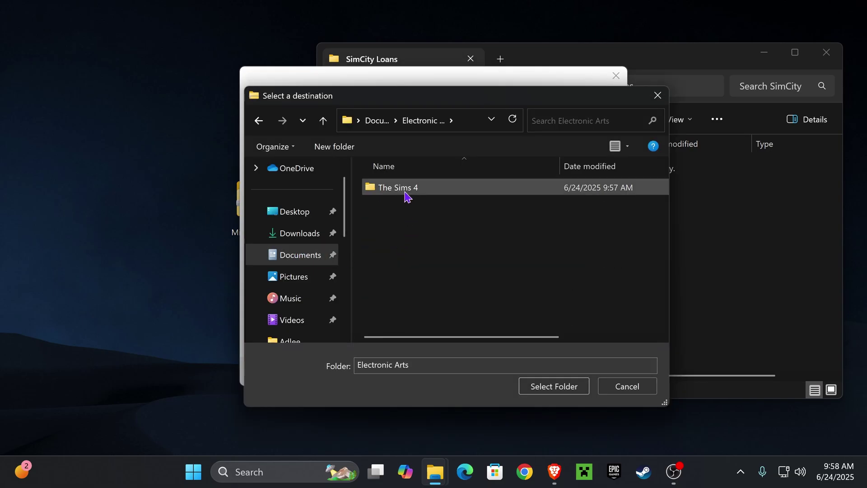
double_click(406, 189)
double_click(398, 263)
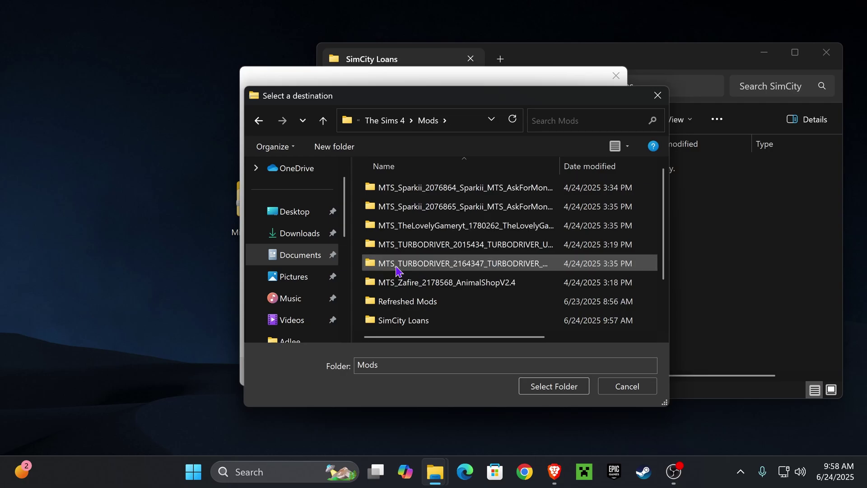
scroll(450, 317, "down", 1)
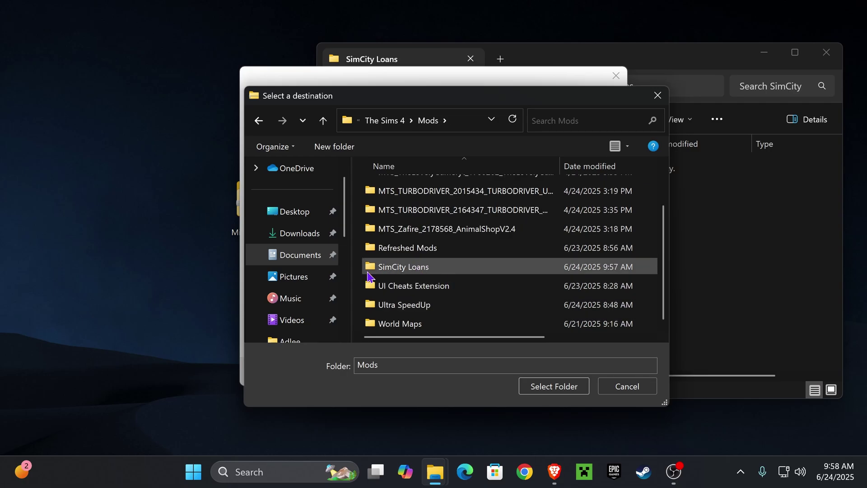
Extract the mod files into Mods\SimCity Loans, then delete the leftover zip from the desktop.
left_click(444, 269)
double_click(443, 269)
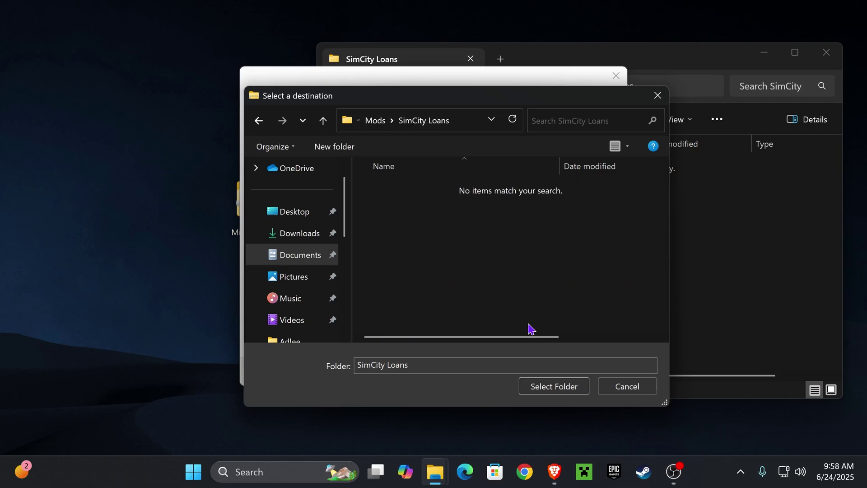
left_click(569, 390)
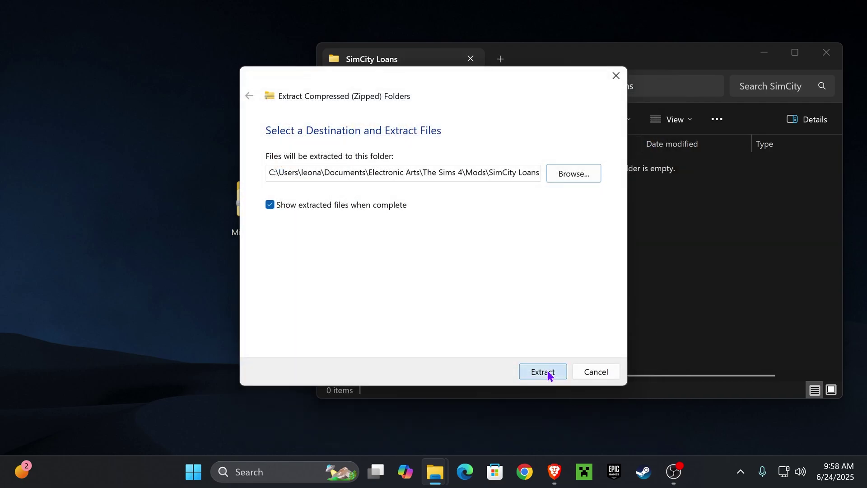
left_click(544, 371)
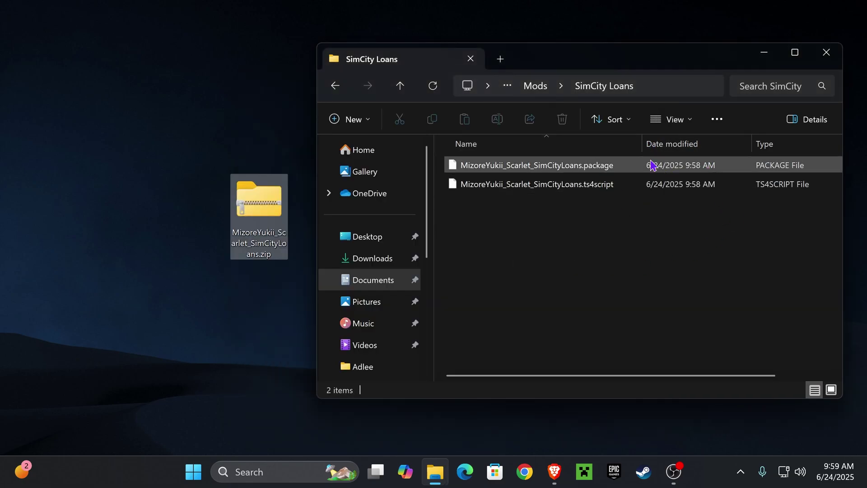
right_click(270, 215)
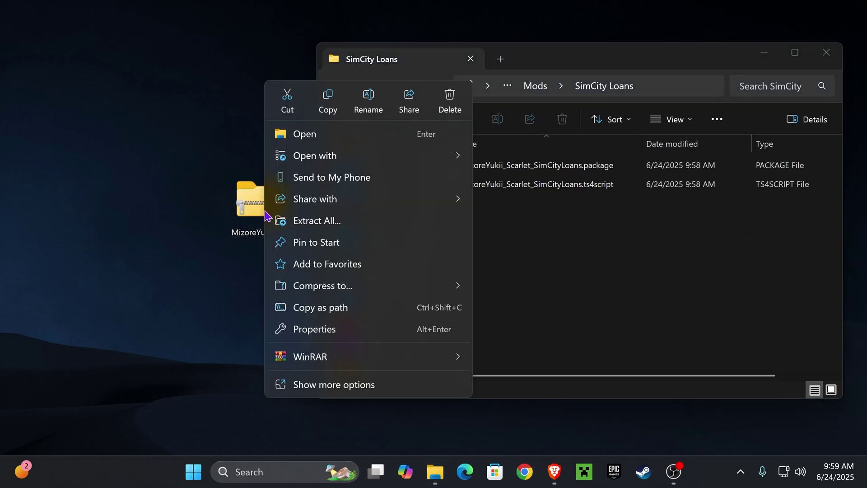
left_click(451, 100)
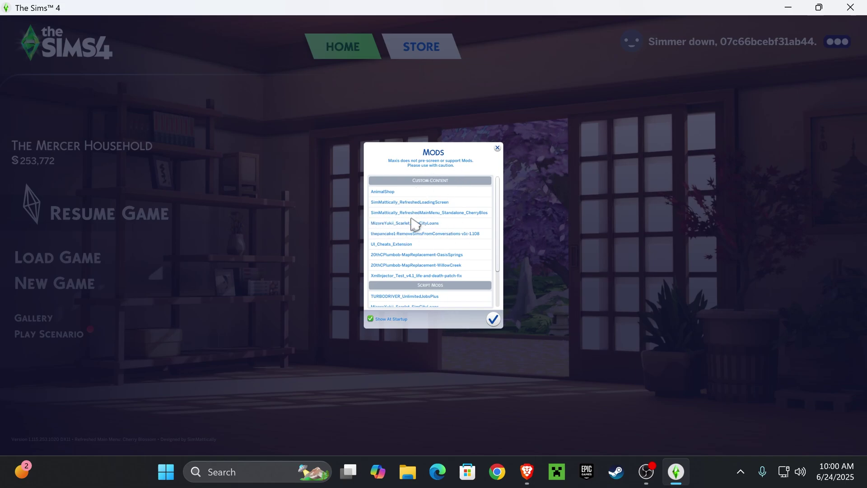
Check SimCity Loans appears under custom content and script mods, then close the Mods list.
scroll(444, 279, "down", 1)
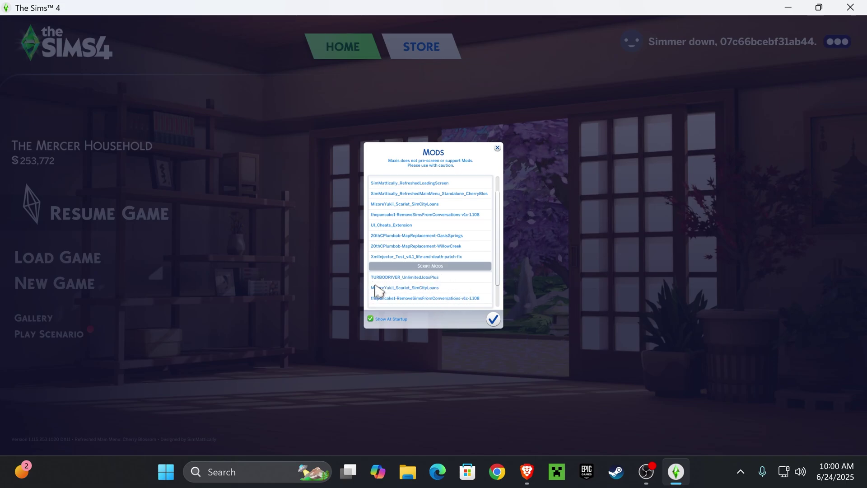
scroll(433, 293, "up", 2)
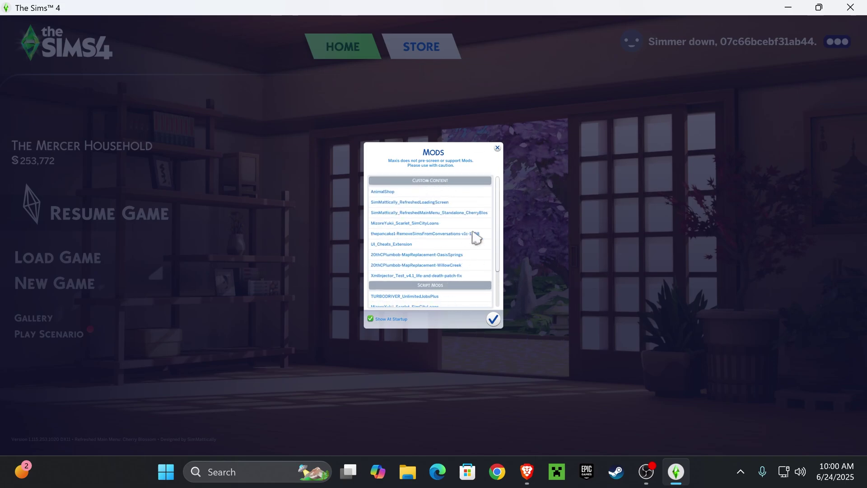
scroll(458, 291, "down", 1)
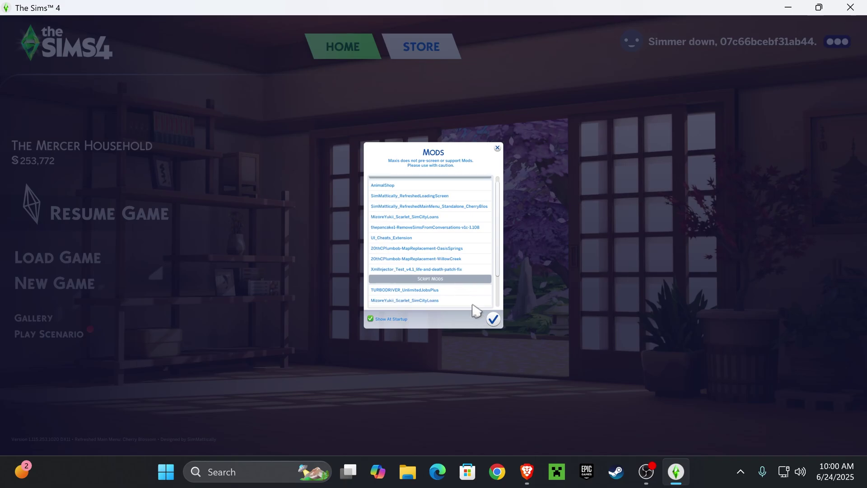
left_click(494, 319)
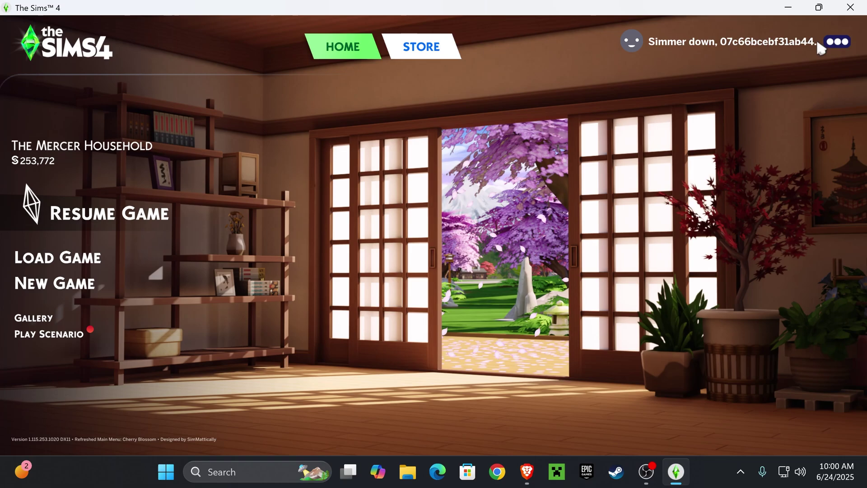
left_click(838, 41)
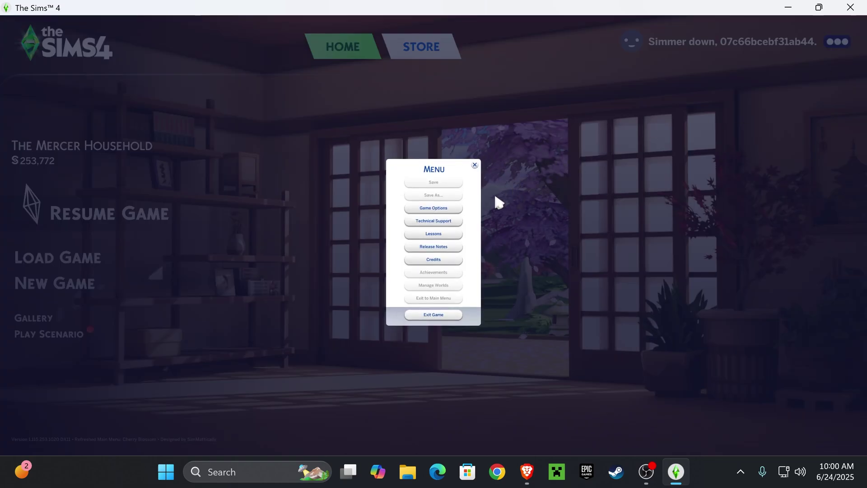
left_click(422, 208)
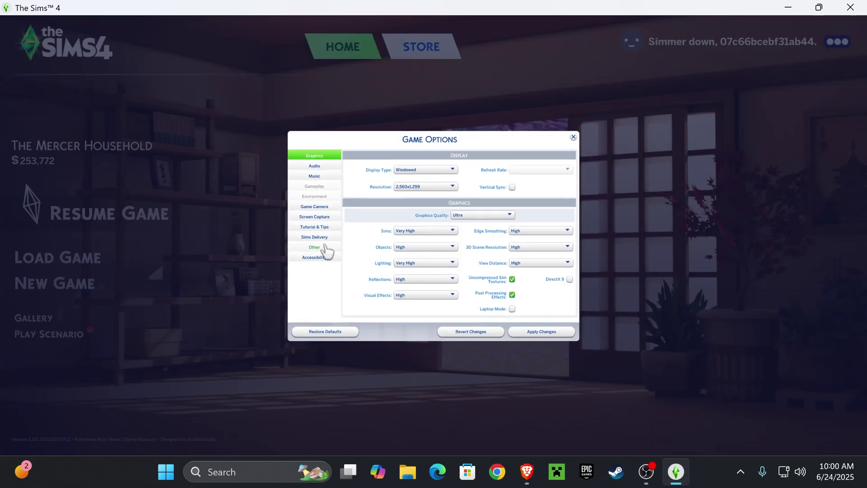
left_click(324, 249)
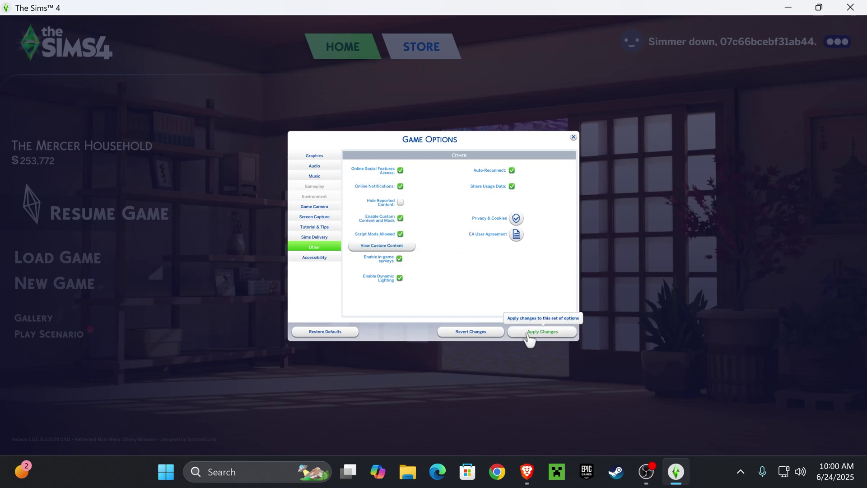
left_click(573, 137)
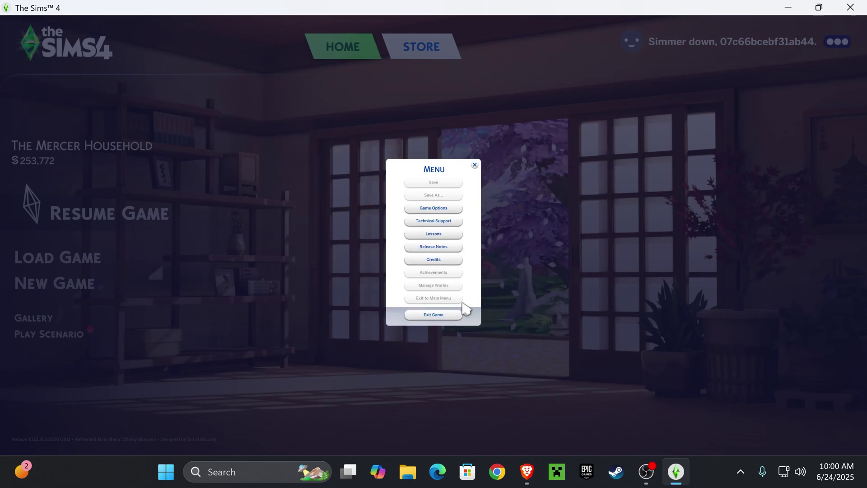
left_click(475, 165)
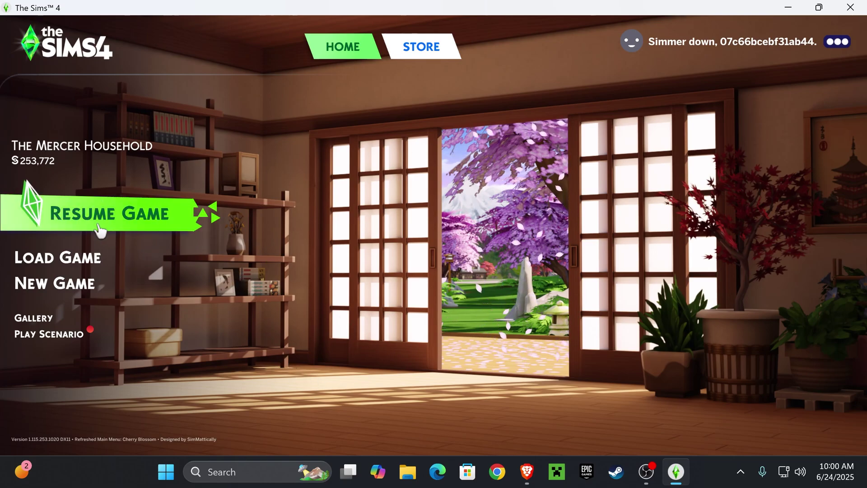
Resume the household and apply on the computer for a $1,000 SimCity loan over 36 payments.
left_click(100, 225)
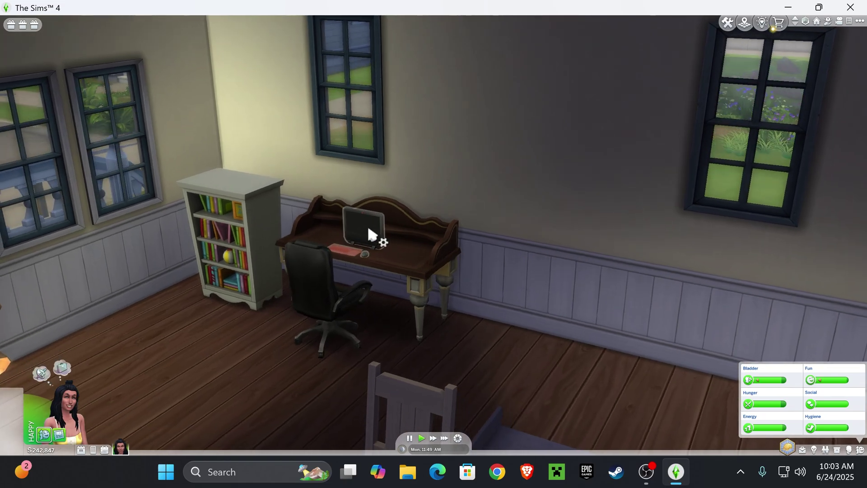
left_click(367, 223)
left_click(361, 158)
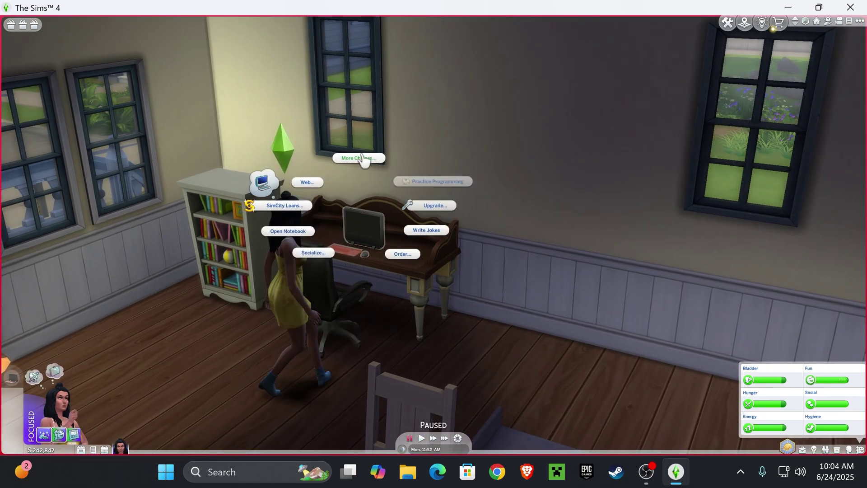
left_click(291, 210)
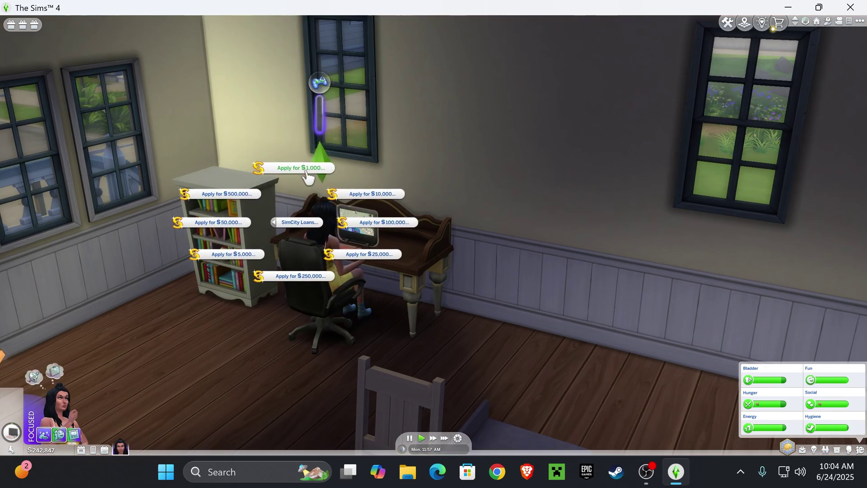
left_click(326, 169)
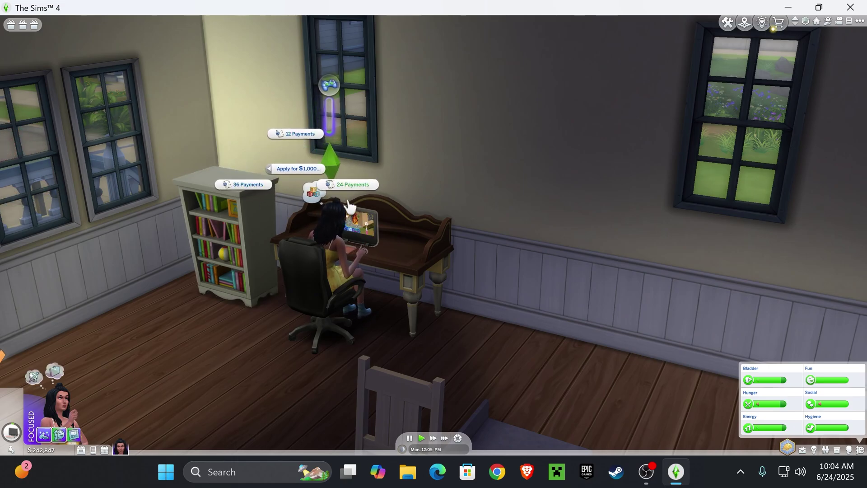
left_click(260, 183)
Fully repay the $1,000 loan from the SimCity Loan Packet in the Sim's inventory.
mouse_move(41, 431)
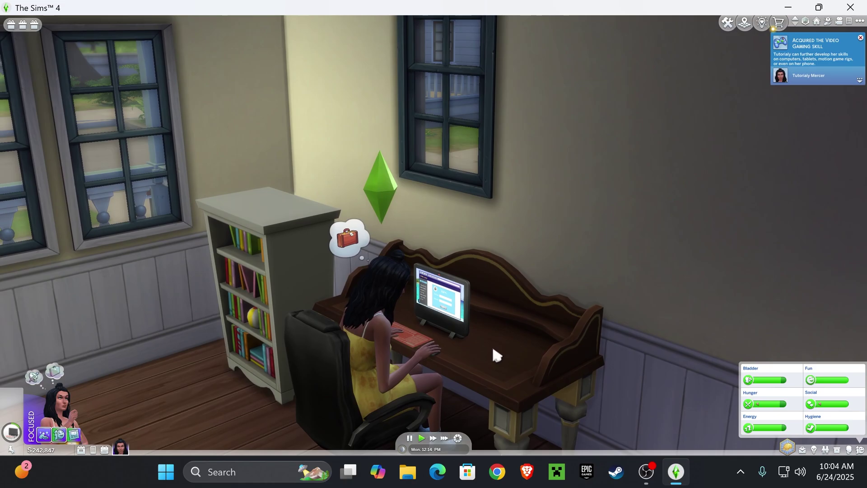
scroll(492, 345, "up", 2)
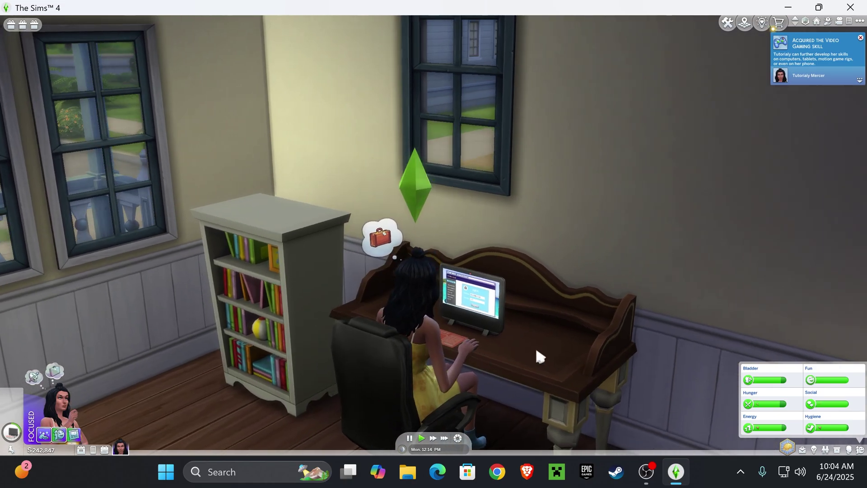
scroll(537, 355, "down", 2)
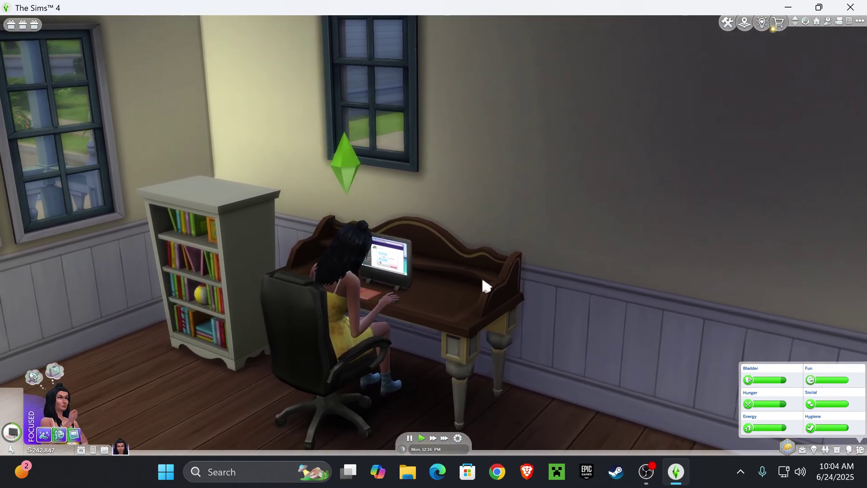
key("q")
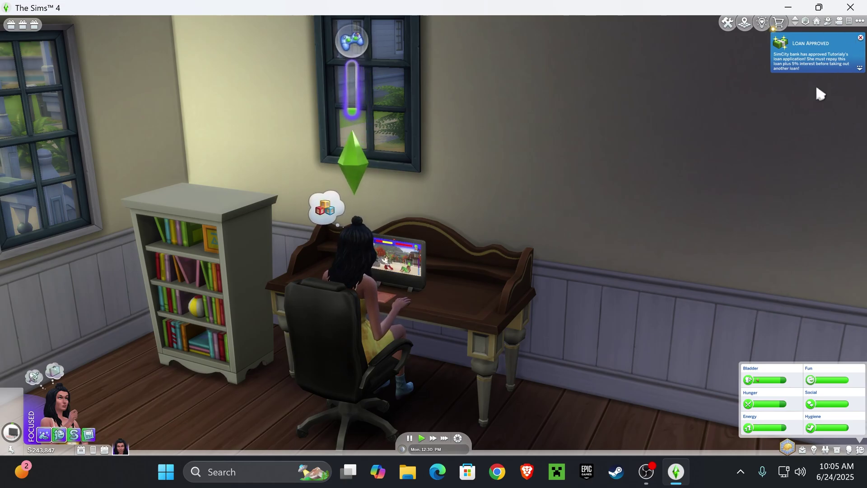
left_click(837, 450)
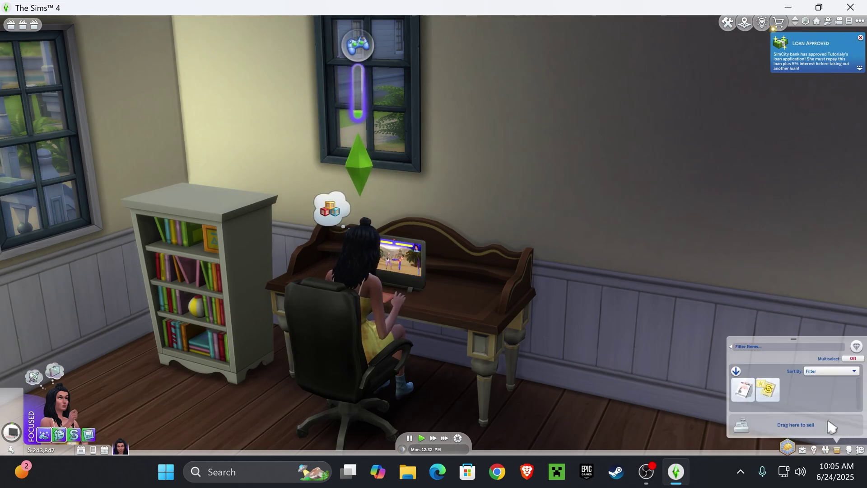
left_click(769, 393)
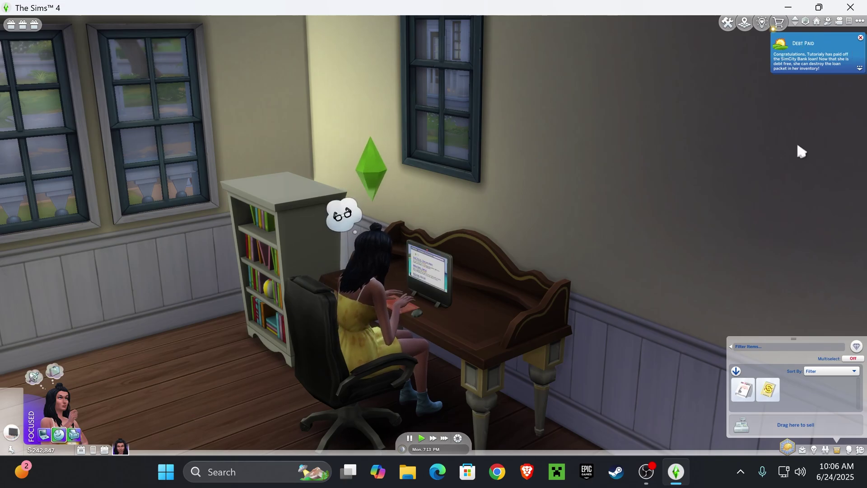
Apply for a $500,000 SimCity loan over 36 payments, cancel Browse Web, and open the loan packet.
left_click(860, 38)
left_click(429, 267)
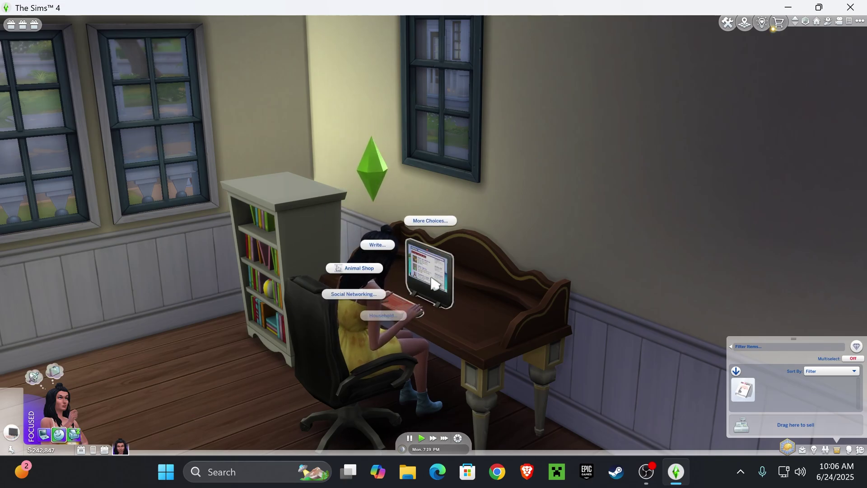
left_click(431, 220)
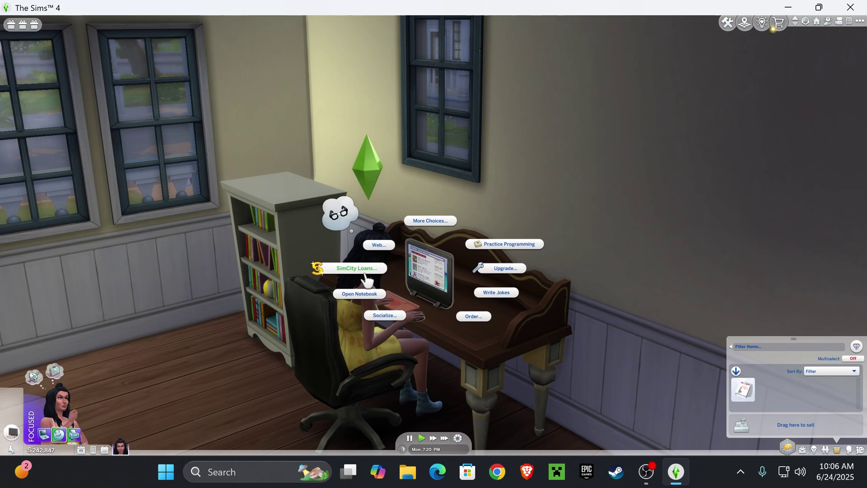
left_click(364, 273)
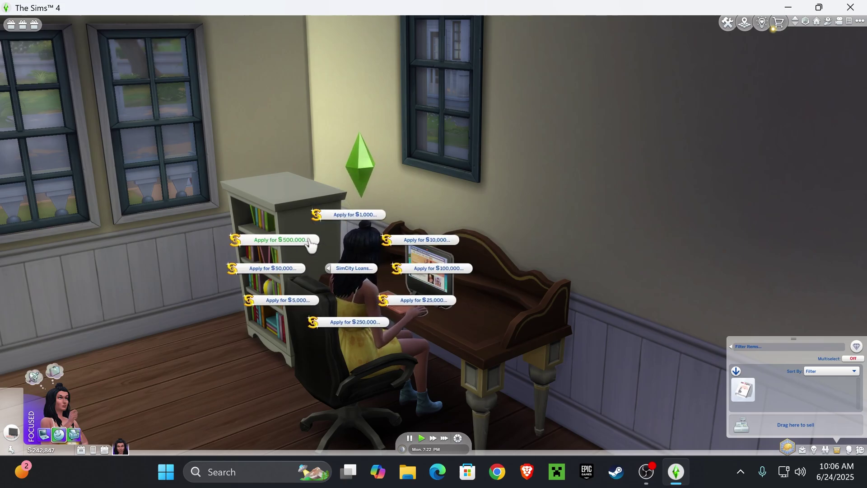
left_click(307, 242)
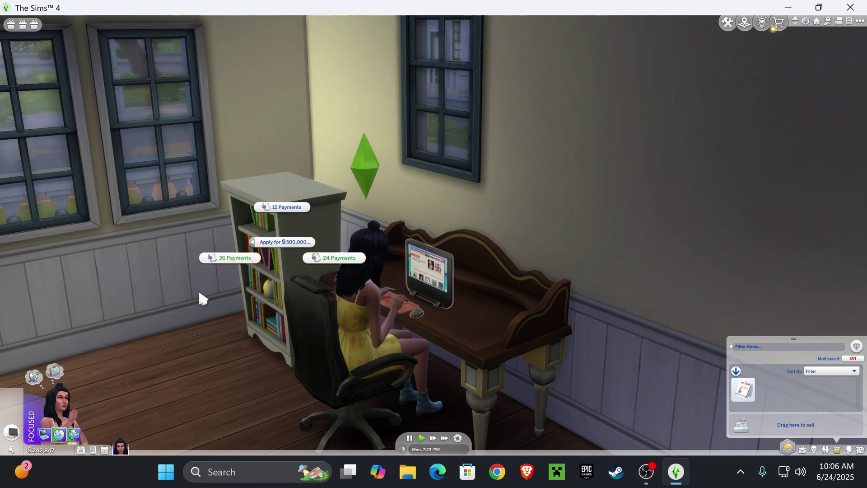
left_click(243, 265)
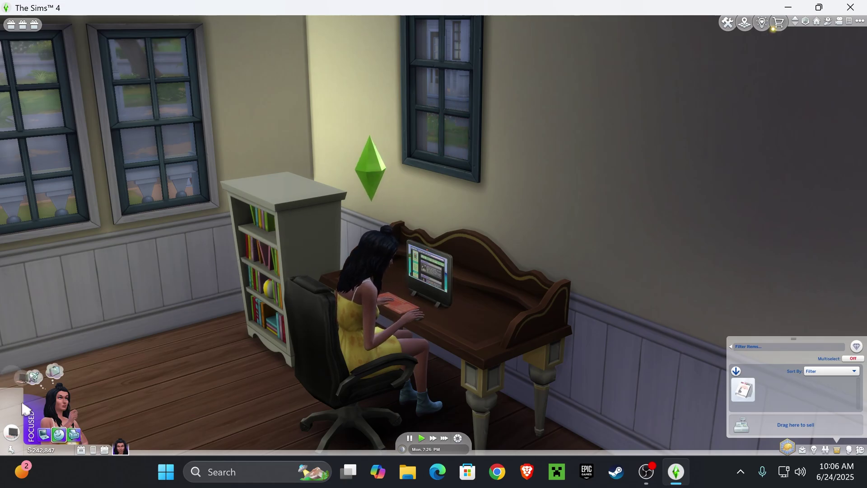
left_click(13, 432)
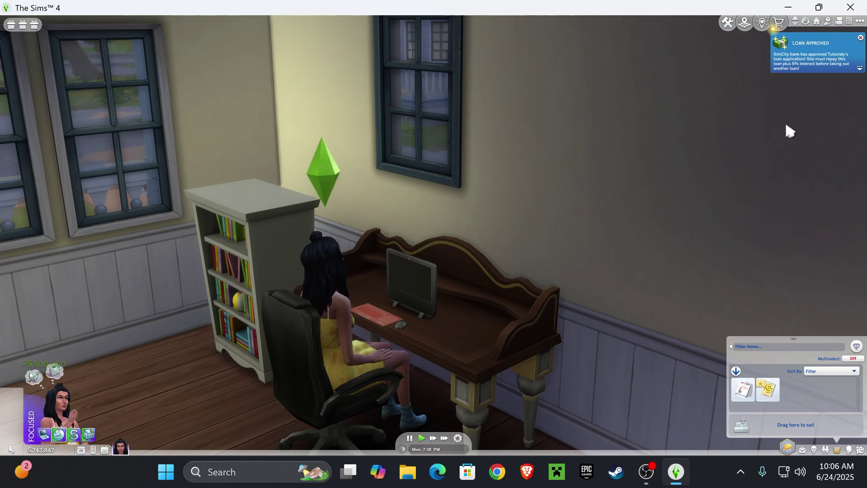
left_click(752, 390)
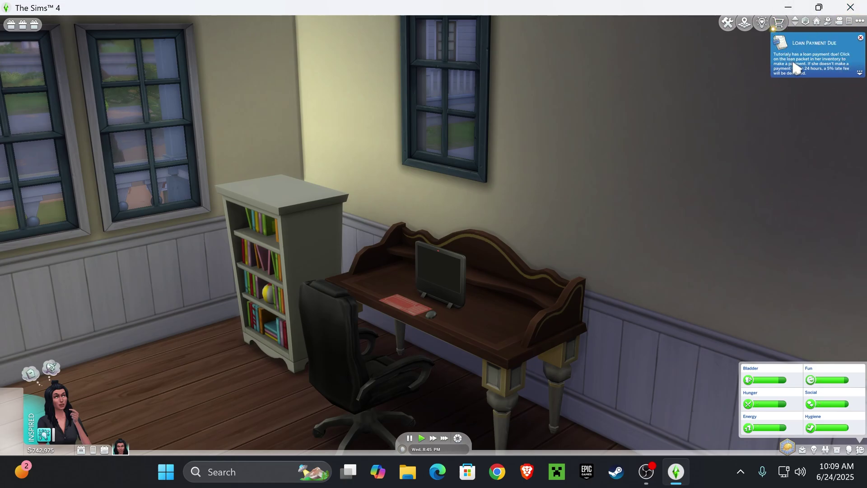
Open the inventory's loan packet to see its $14,583 payment and $500,000 full repay options.
left_click(802, 449)
left_click(838, 450)
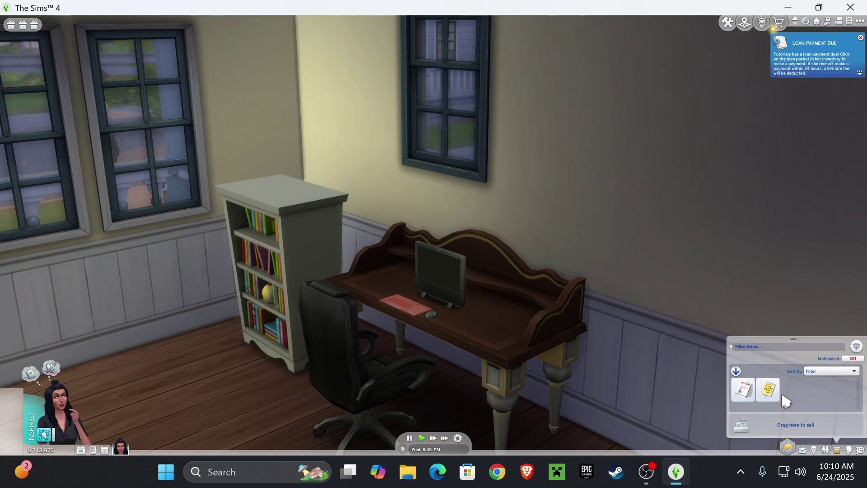
left_click(743, 390)
mouse_move(842, 68)
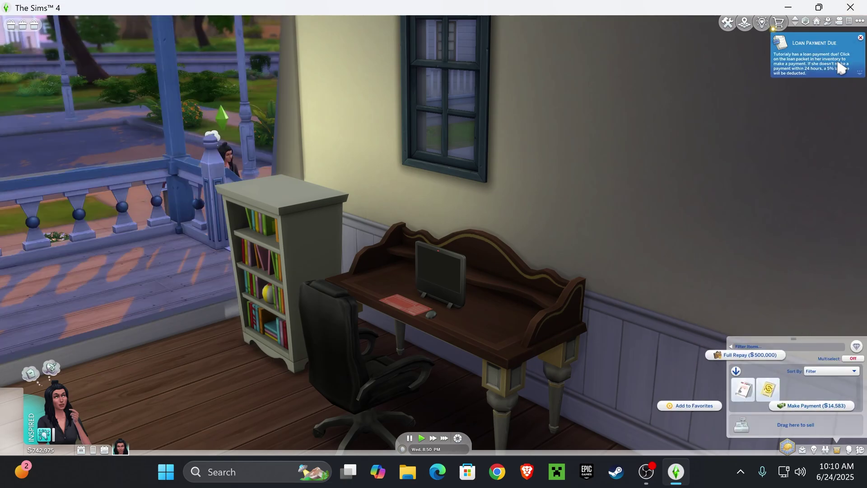